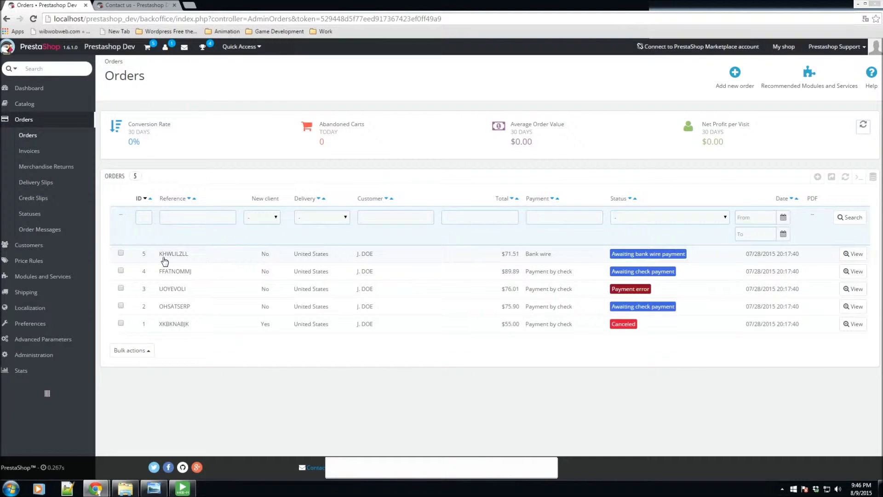
- Open the detail page of the $71.51 bank-wire order awaiting payment
click(852, 257)
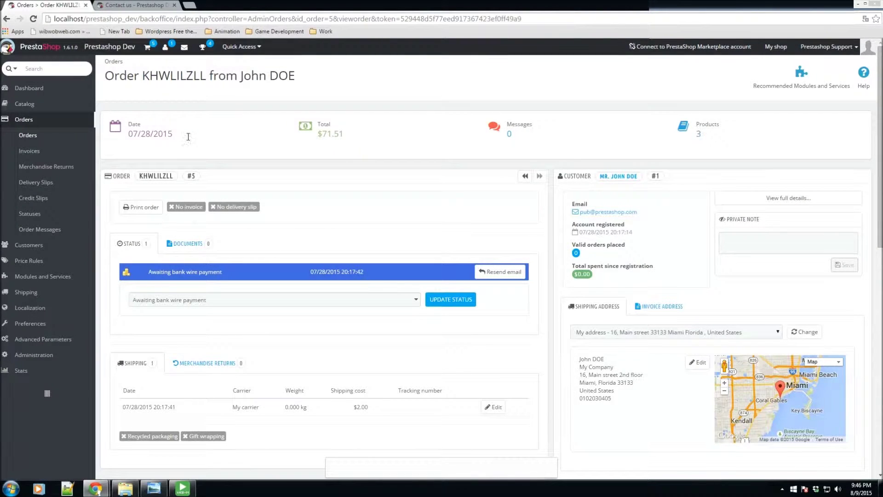
drag(188, 136, 115, 124)
click(222, 150)
drag(355, 140, 401, 141)
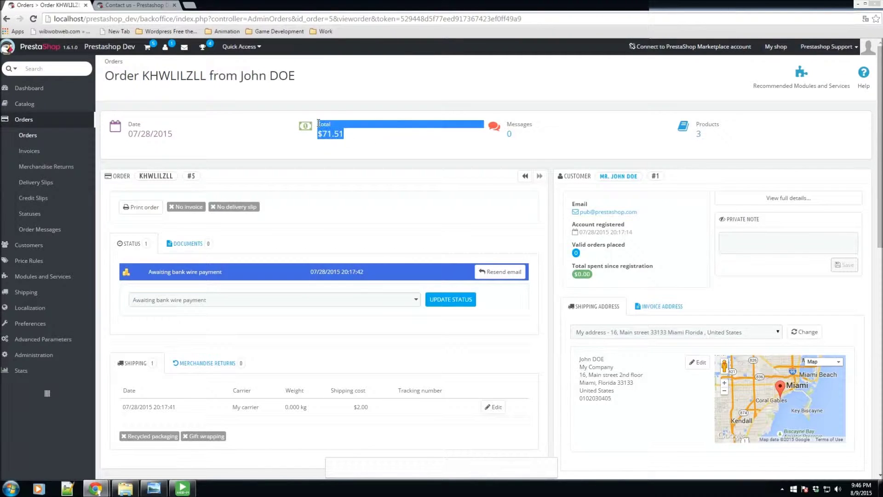
click(531, 146)
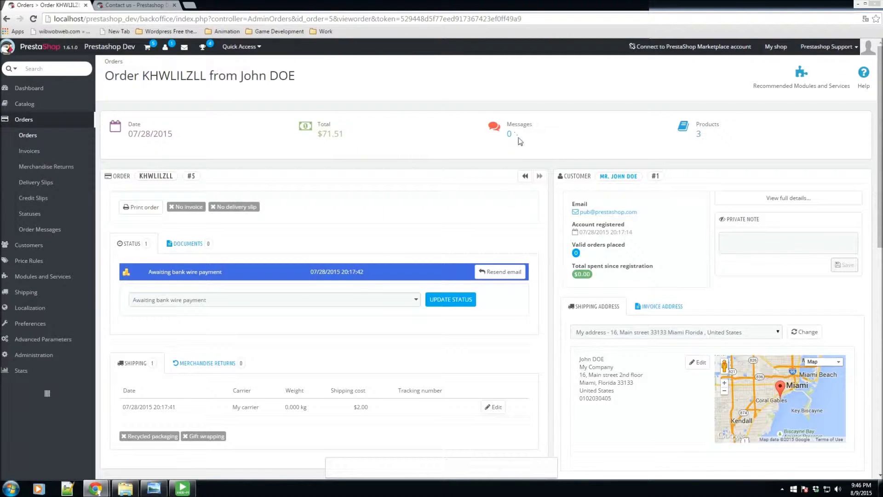
drag(518, 140, 727, 150)
click(726, 149)
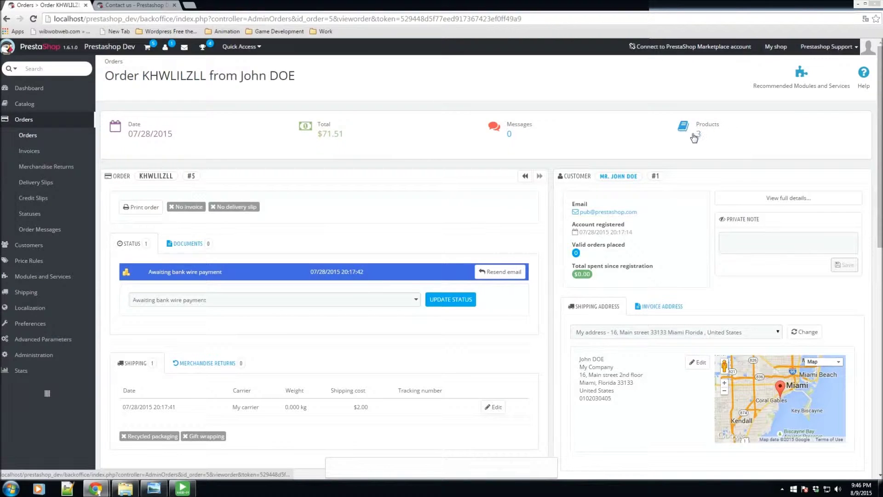
scroll(518, 176, down, 2)
scroll(474, 205, up, 1)
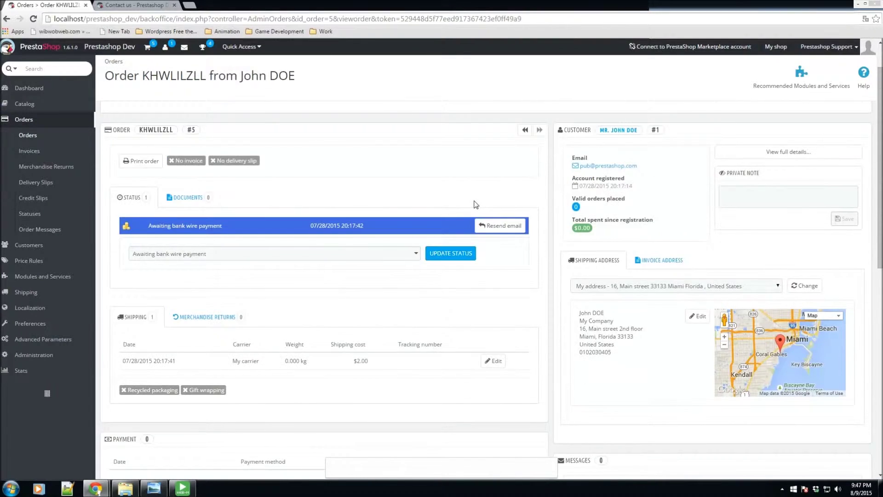
scroll(475, 205, up, 1)
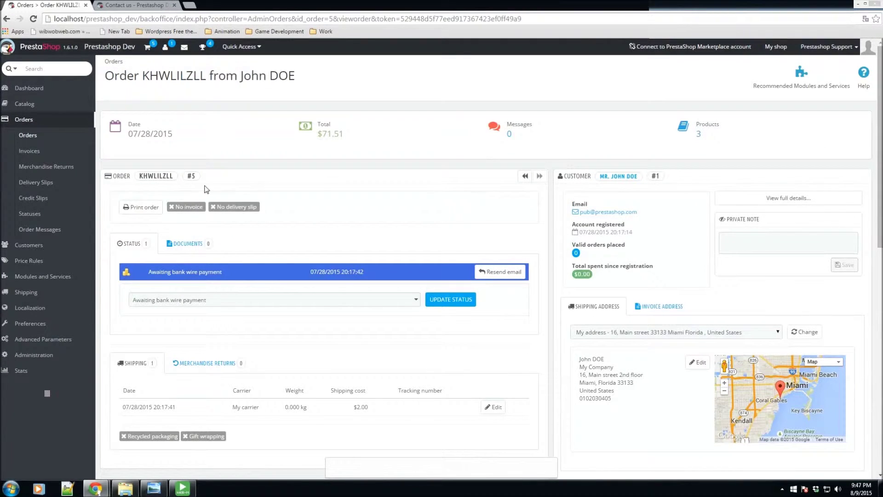
double_click(166, 177)
drag(203, 180, 186, 174)
click(253, 185)
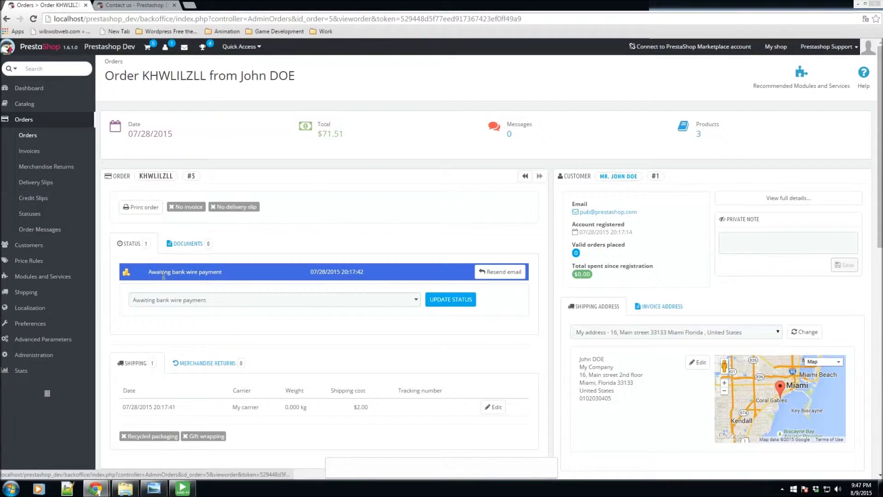
scroll(354, 279, down, 1)
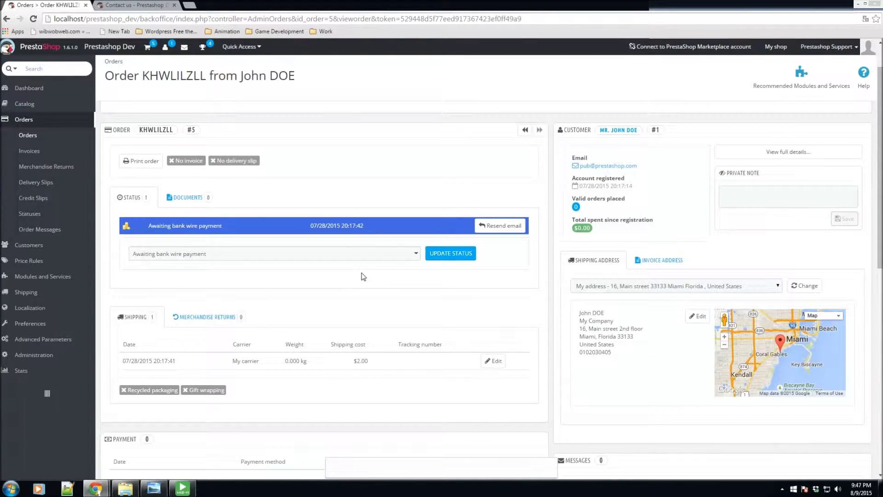
scroll(317, 279, down, 1)
scroll(316, 278, up, 1)
scroll(206, 302, down, 2)
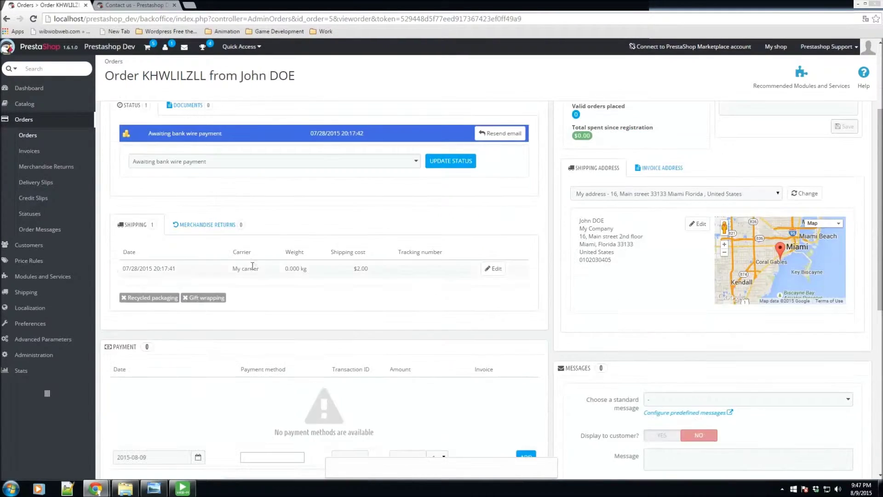
scroll(207, 317, up, 1)
scroll(208, 317, up, 1)
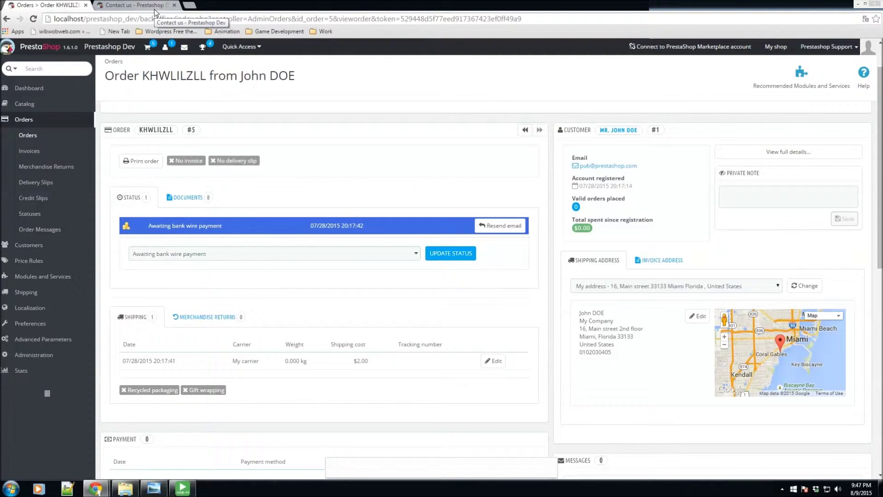
click(358, 254)
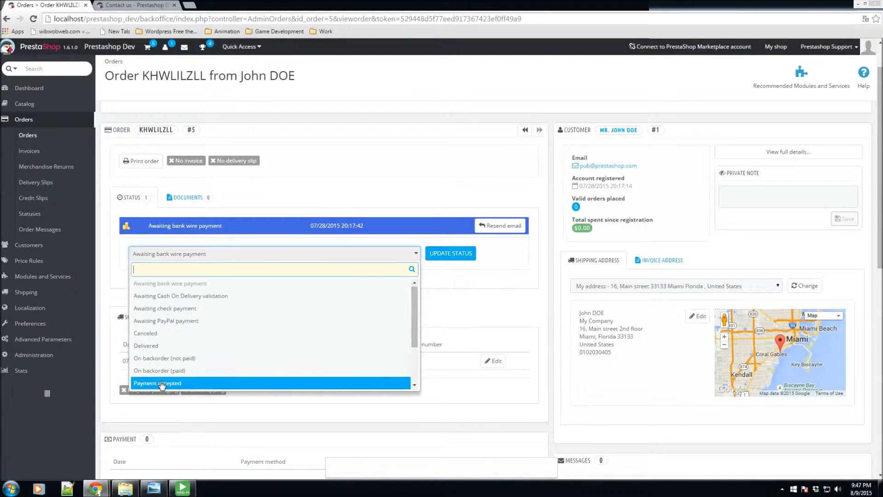
- Change the order status from Awaiting bank wire payment to Payment accepted and submit it
click(316, 185)
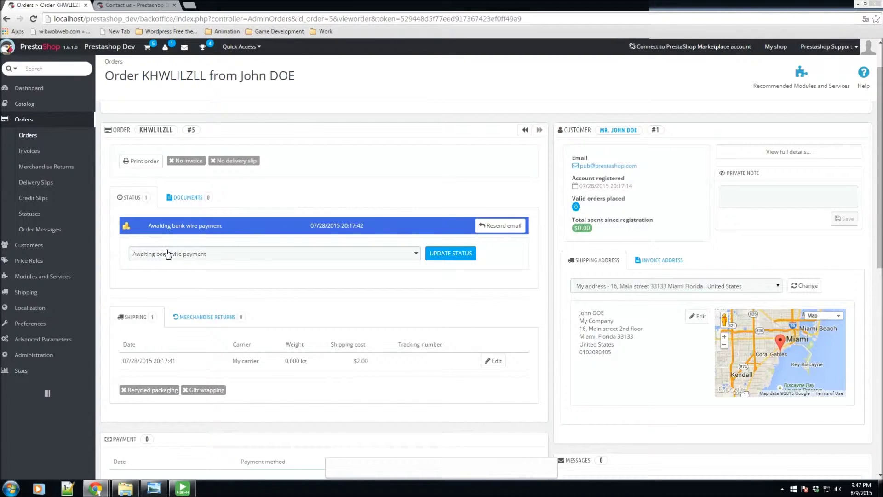
click(187, 261)
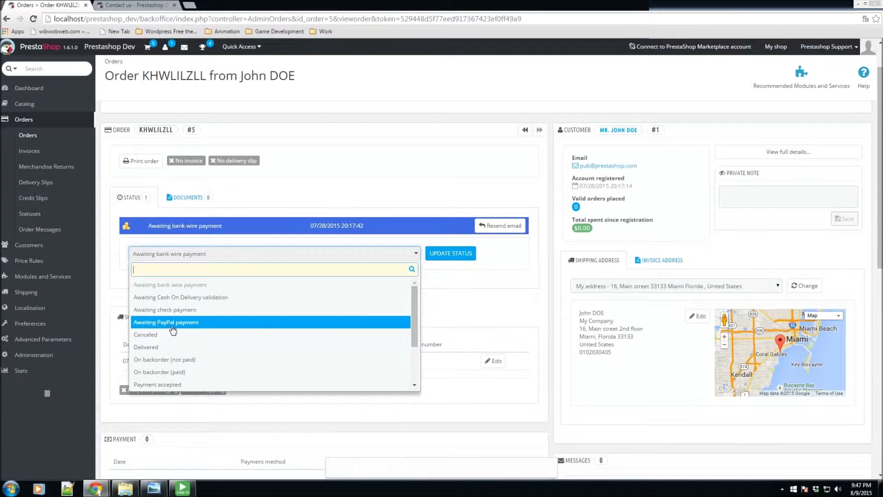
click(169, 384)
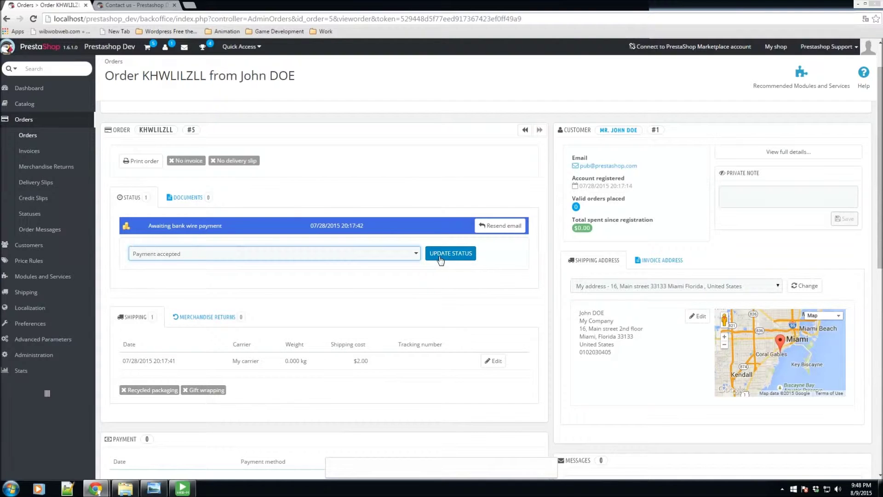
click(460, 262)
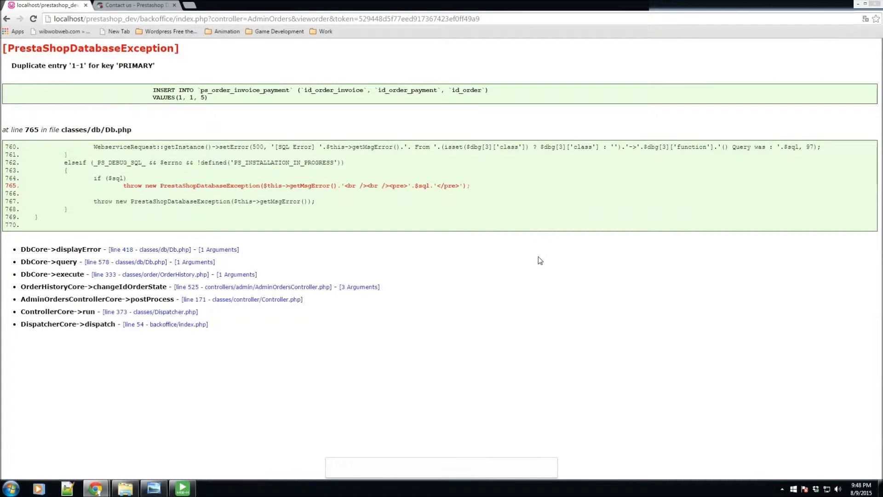
- Return from the duplicate-key database error to the order page and reload it
click(7, 19)
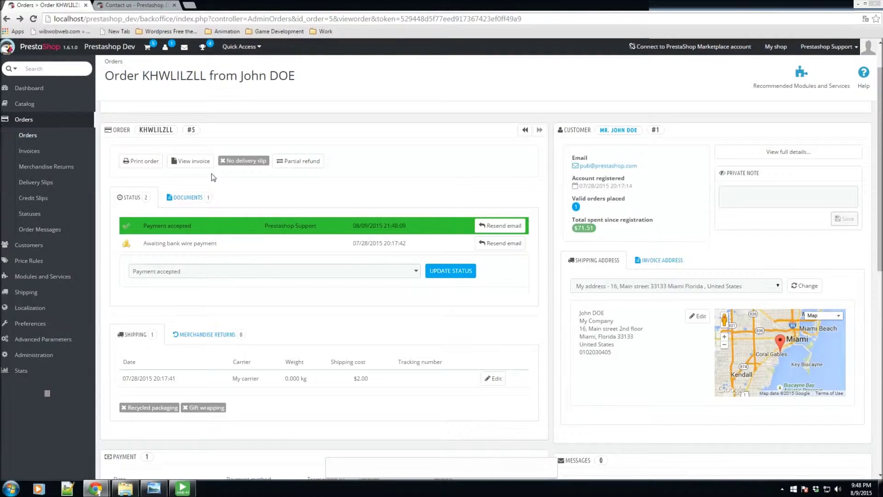
key(F5)
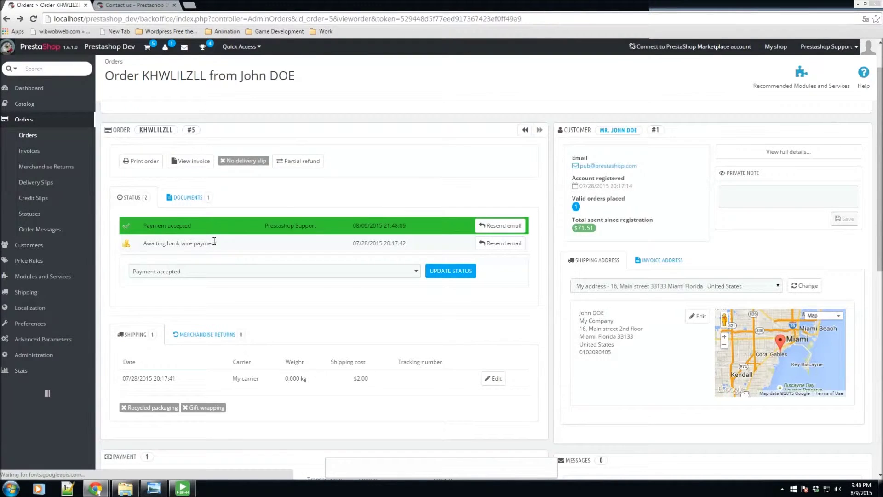
triple_click(434, 225)
click(460, 227)
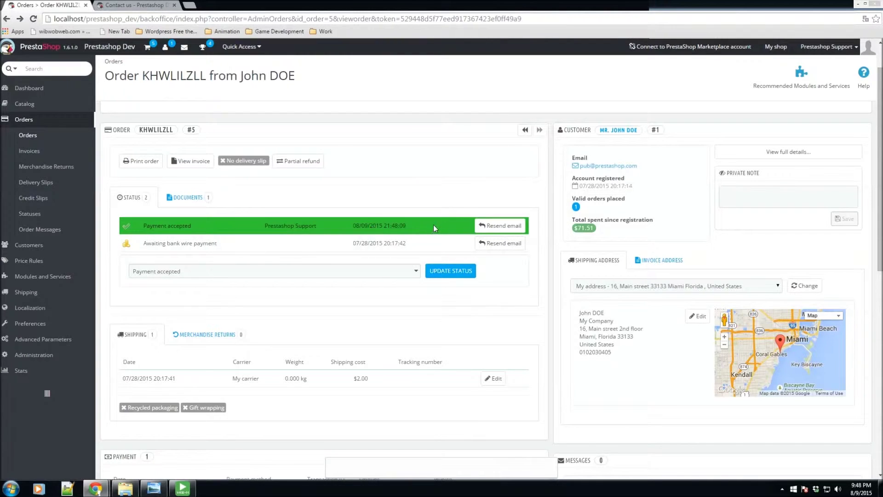
drag(409, 224, 137, 232)
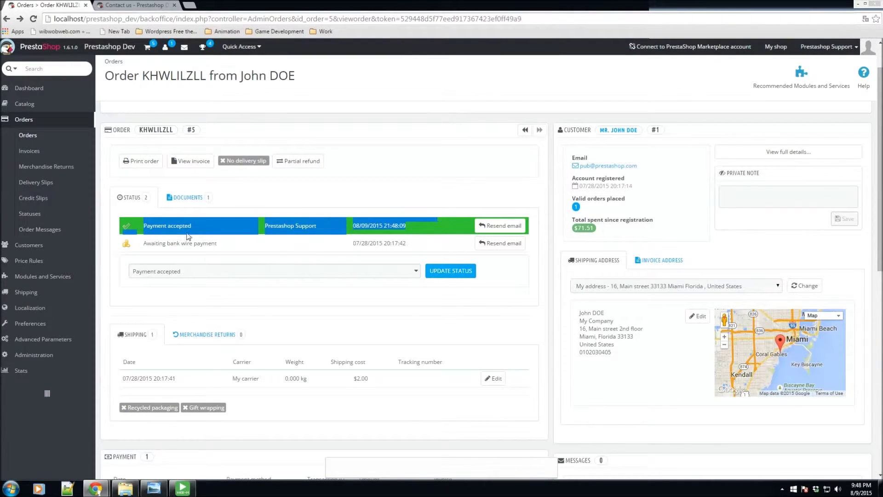
click(238, 236)
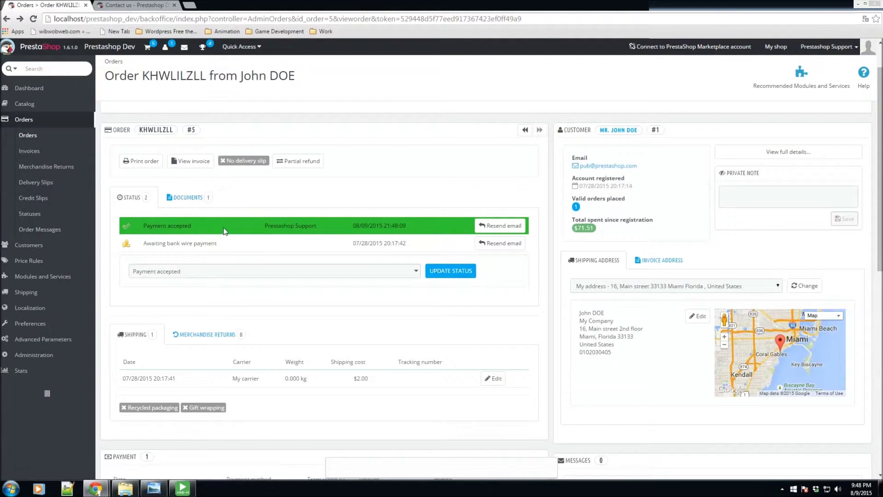
drag(224, 233, 144, 229)
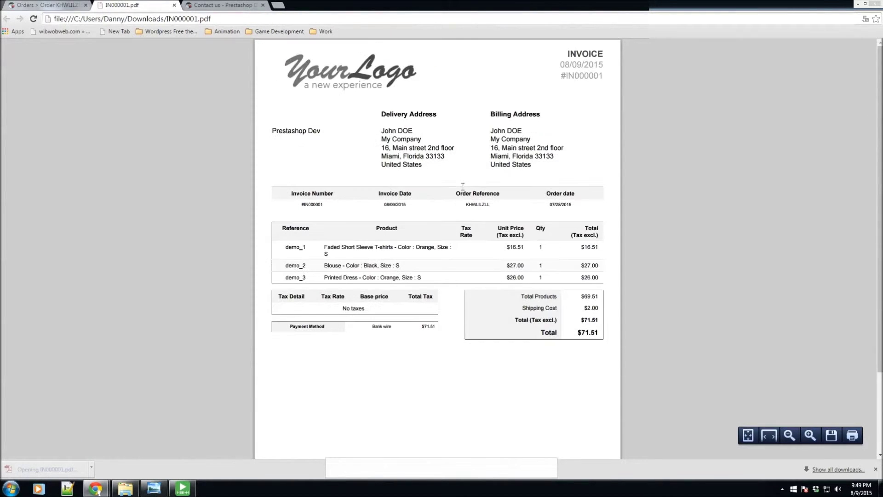
drag(385, 115, 422, 166)
drag(546, 157, 469, 155)
drag(288, 229, 600, 323)
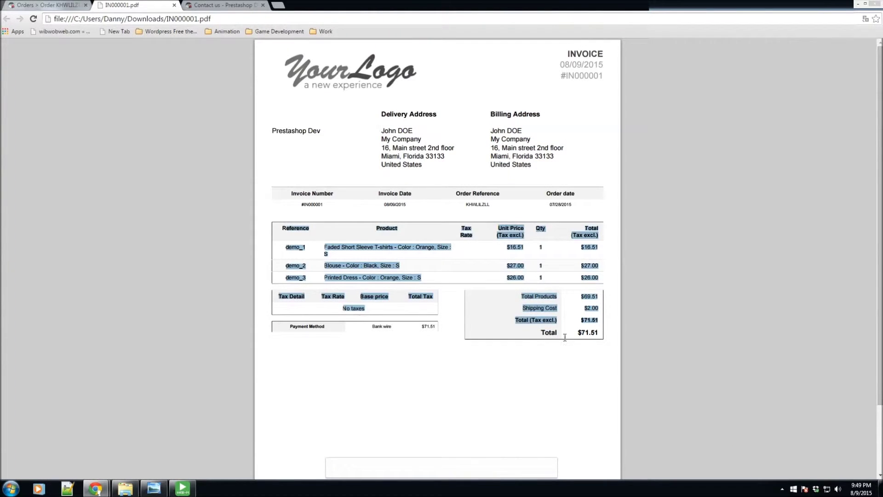
click(565, 337)
click(173, 5)
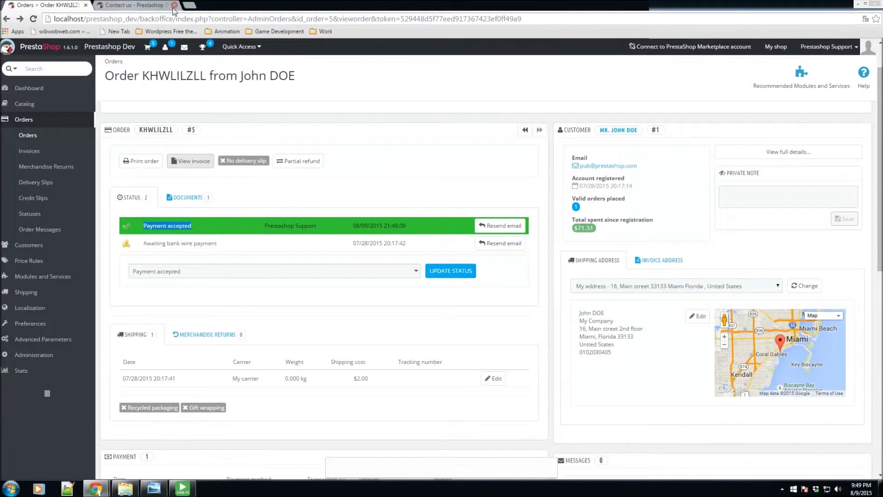
- Set the new payment row's method to Bank wire and its currency to $
scroll(420, 275, down, 5)
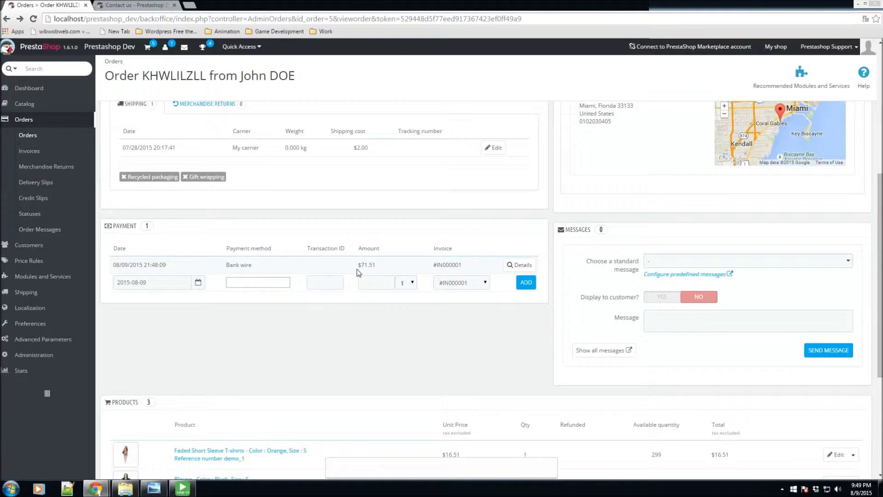
drag(381, 270, 354, 264)
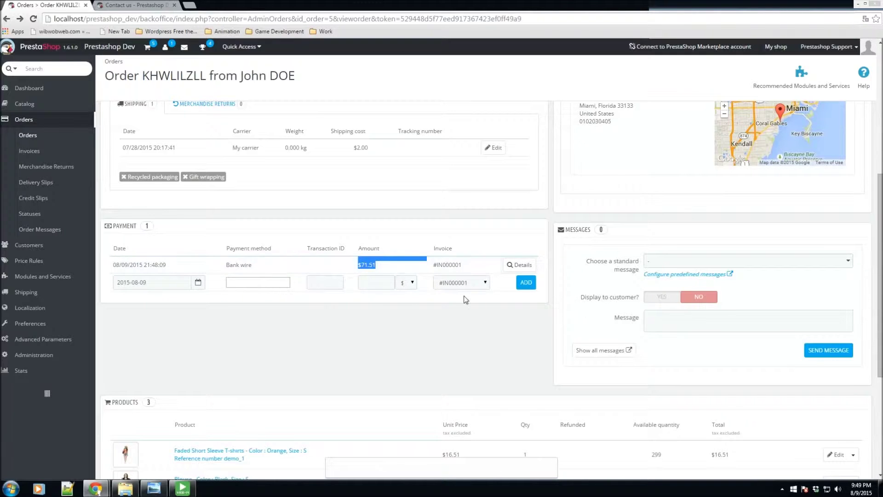
click(268, 347)
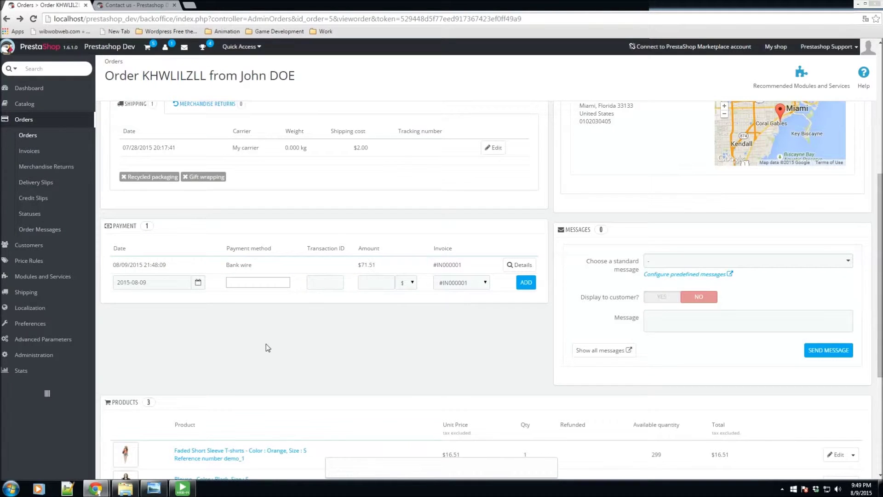
click(236, 283)
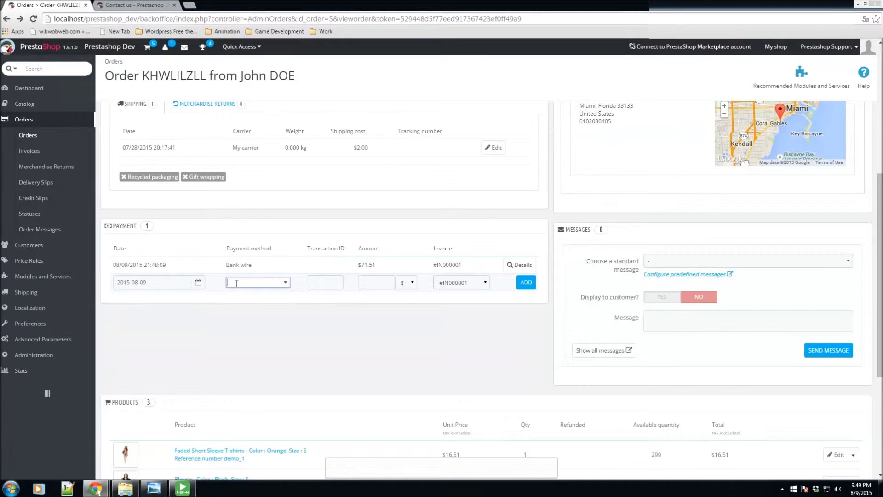
click(285, 282)
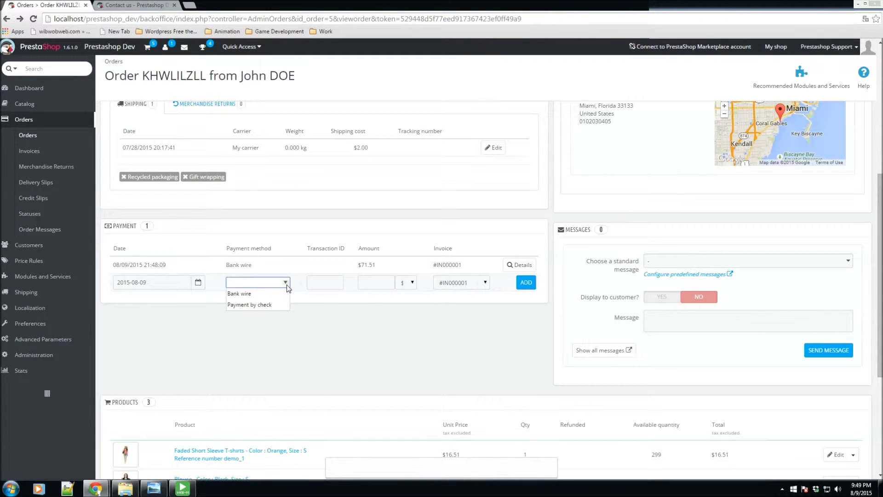
click(251, 297)
key(shift+Tab)
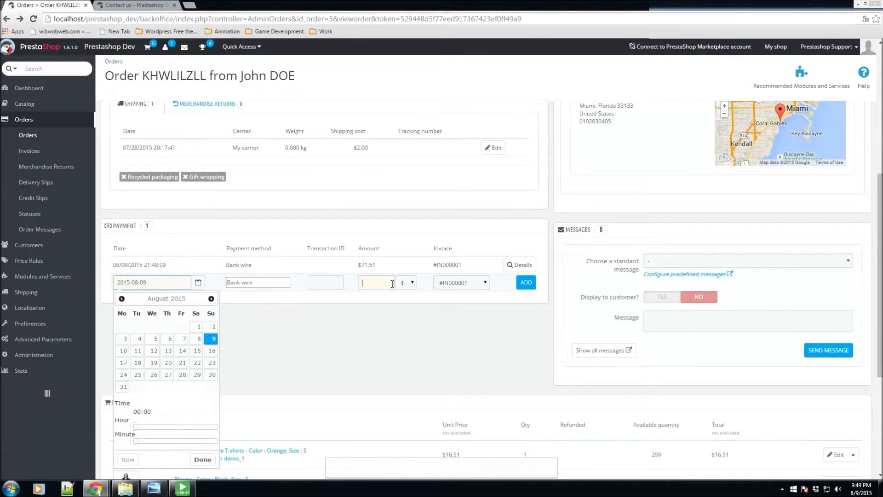
click(406, 282)
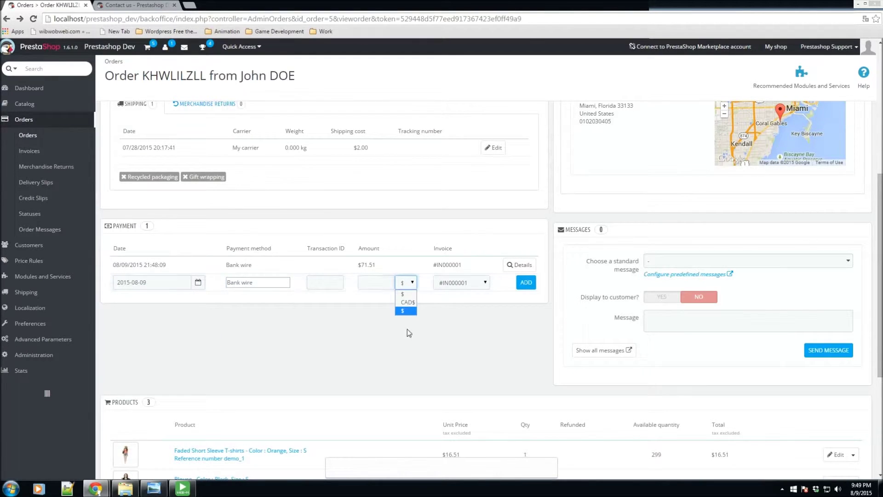
click(403, 293)
scroll(426, 405, up, 3)
scroll(603, 332, up, 3)
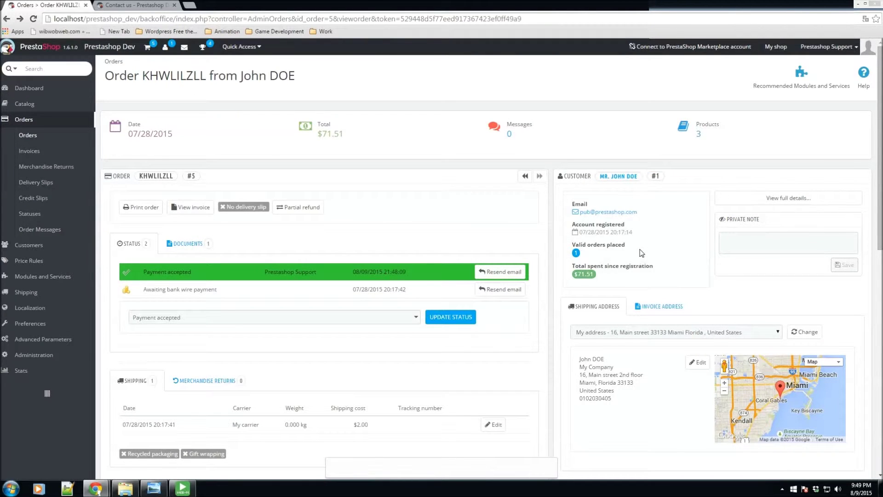
scroll(641, 253, down, 1)
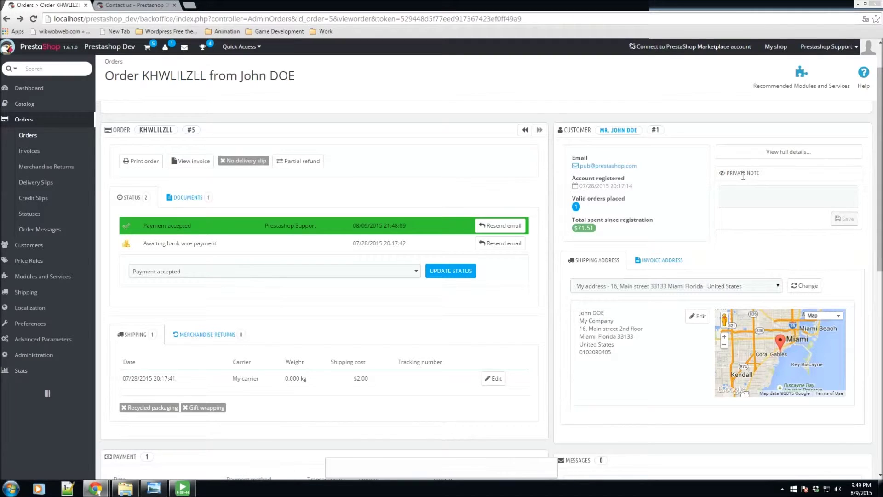
click(744, 202)
scroll(744, 203, down, 2)
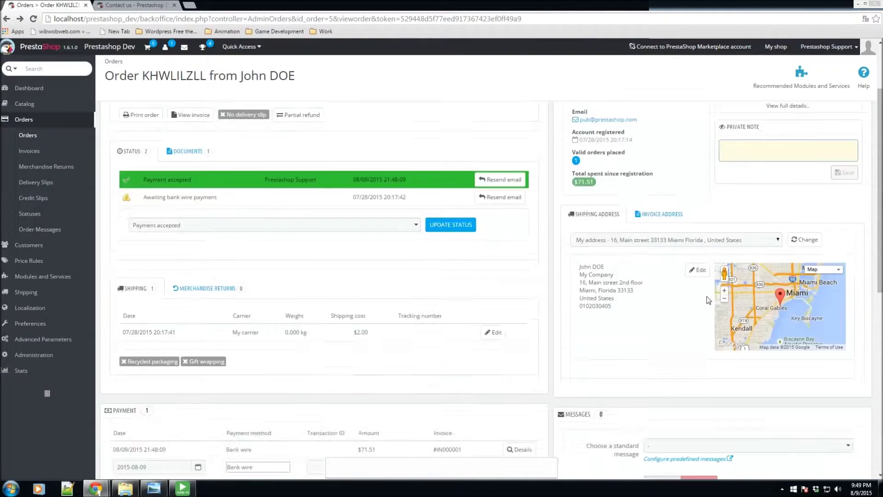
scroll(745, 285, up, 3)
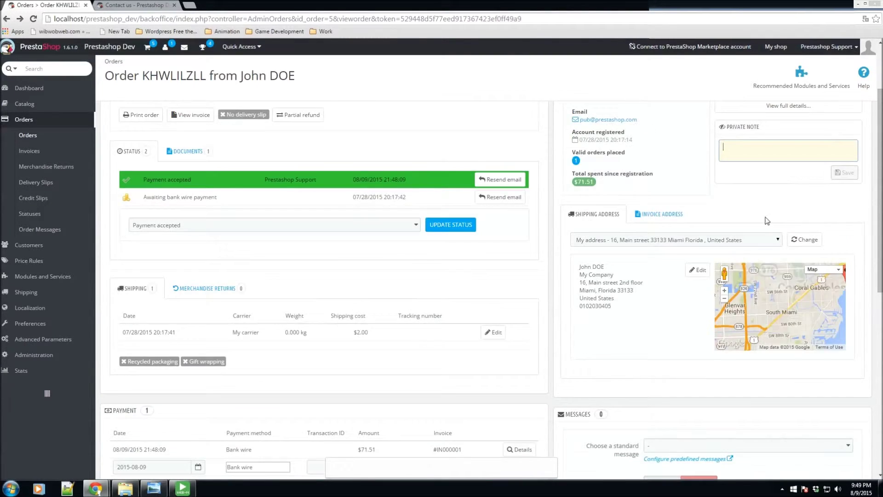
scroll(723, 322, down, 9)
scroll(648, 379, up, 2)
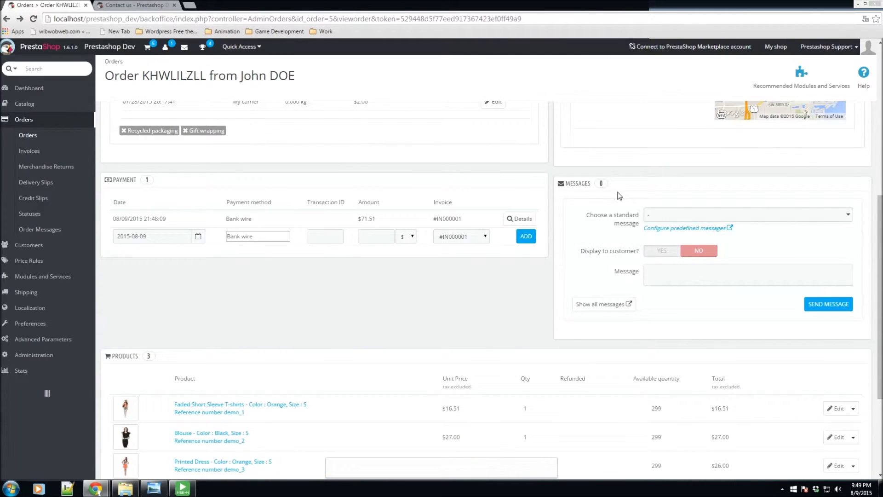
click(717, 222)
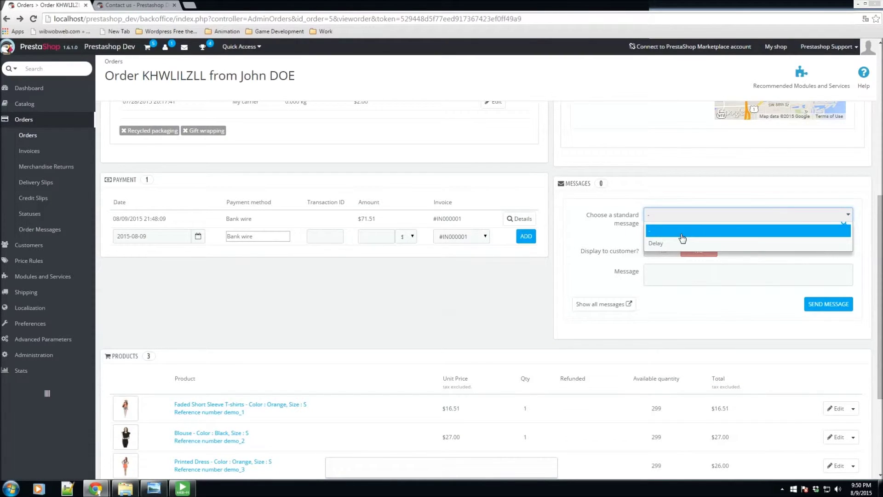
- Load the Delay standard message into the Message box and read through its out-of-stock text
click(666, 244)
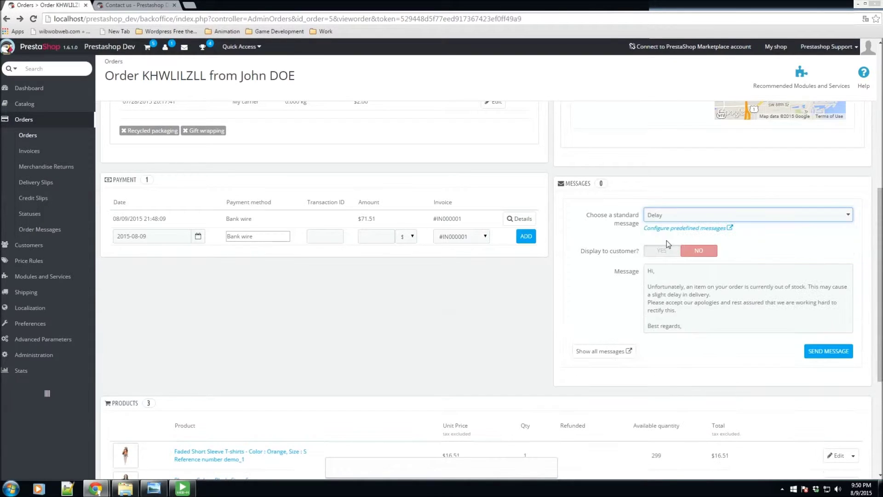
drag(709, 320, 670, 265)
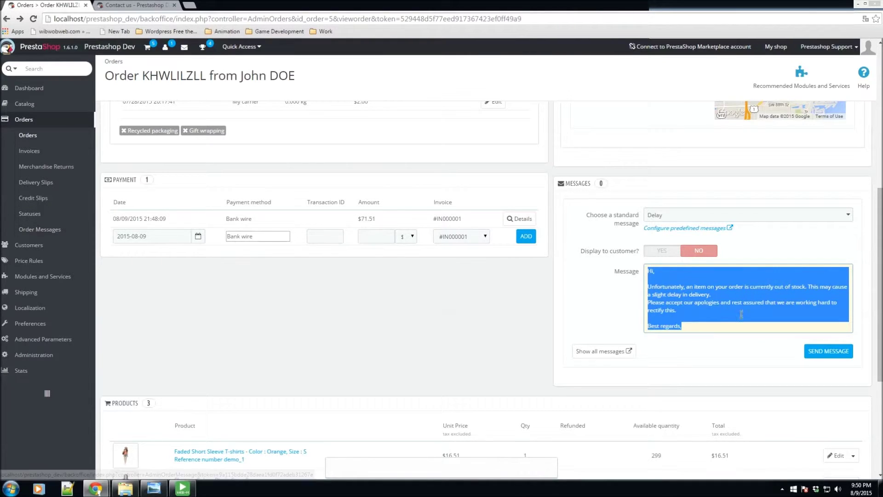
click(714, 311)
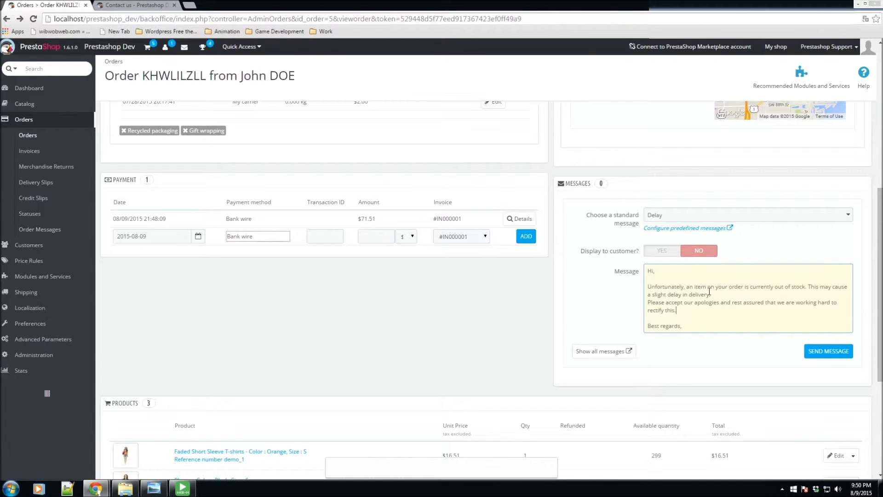
click(659, 222)
click(655, 246)
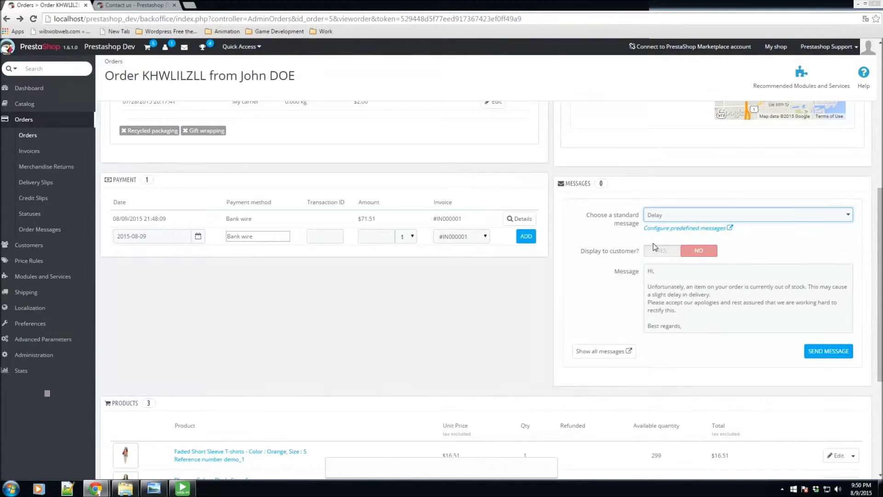
click(708, 323)
mouse_move(714, 319)
mouse_down()
mouse_move(689, 294)
mouse_move(710, 307)
mouse_up()
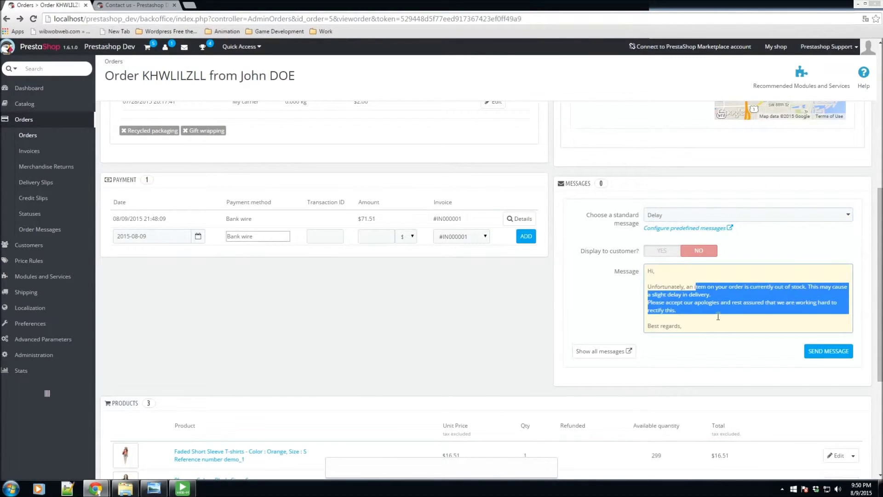
click(716, 316)
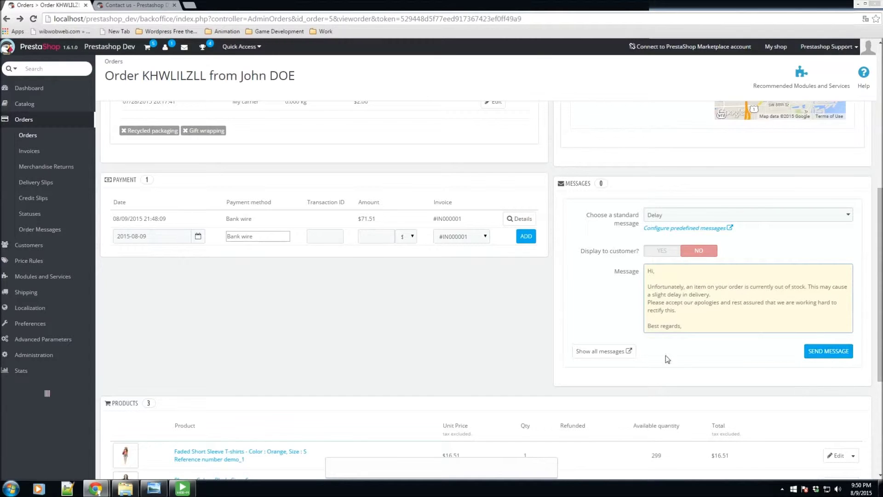
click(319, 360)
scroll(319, 360, down, 4)
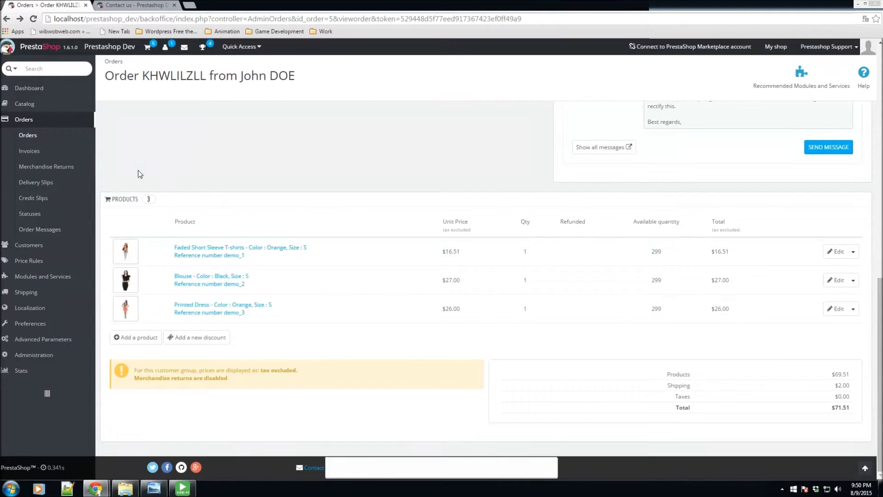
triple_click(175, 189)
click(305, 180)
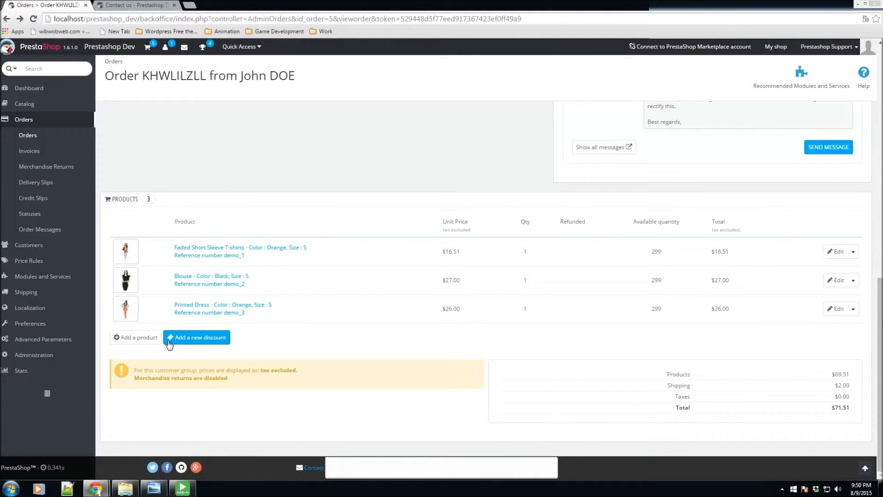
click(29, 151)
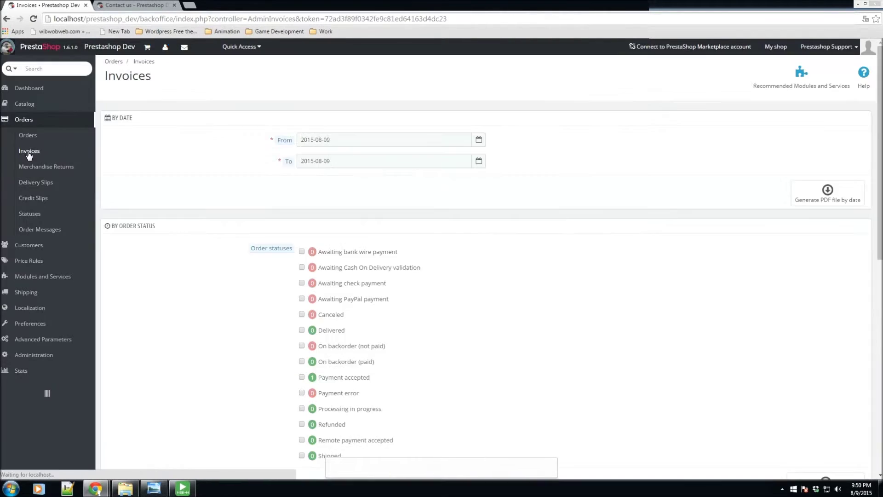
- Scroll through the Invoices page's By Date, By Order Status and Invoice Options sections
scroll(248, 328, down, 10)
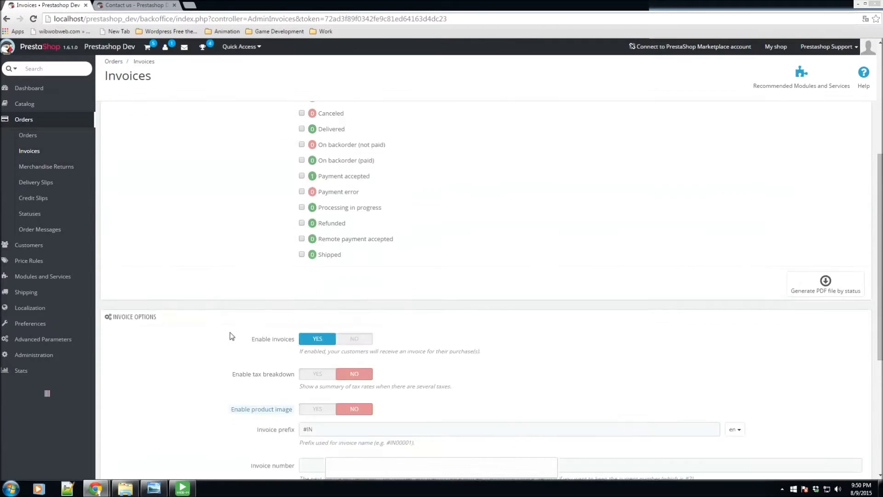
scroll(259, 326, up, 6)
scroll(260, 326, up, 4)
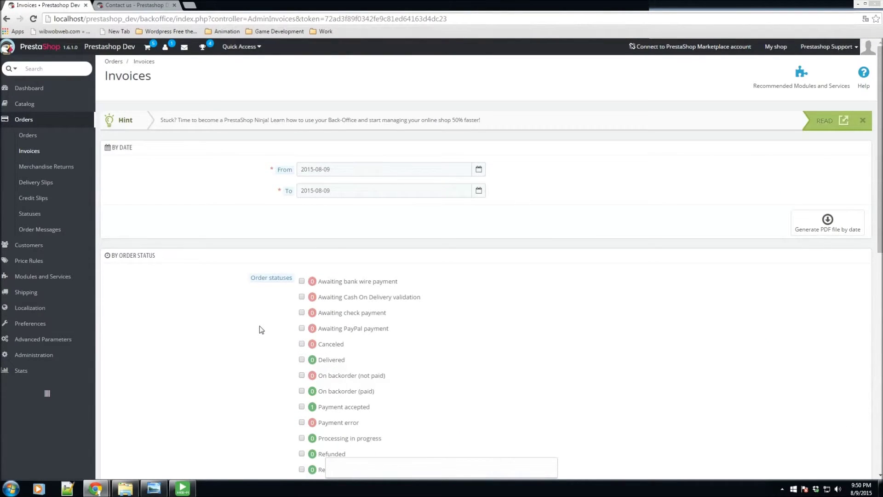
scroll(259, 326, down, 7)
scroll(256, 327, up, 4)
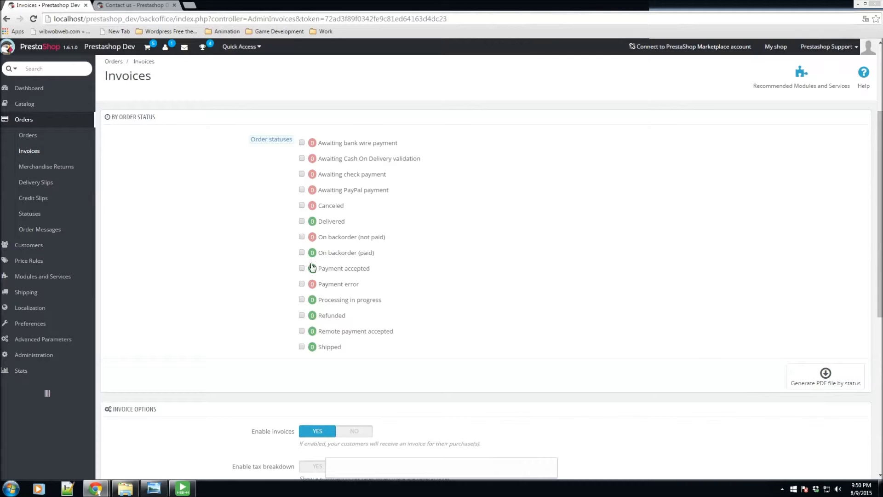
scroll(361, 292, down, 5)
scroll(403, 299, up, 5)
scroll(277, 282, down, 5)
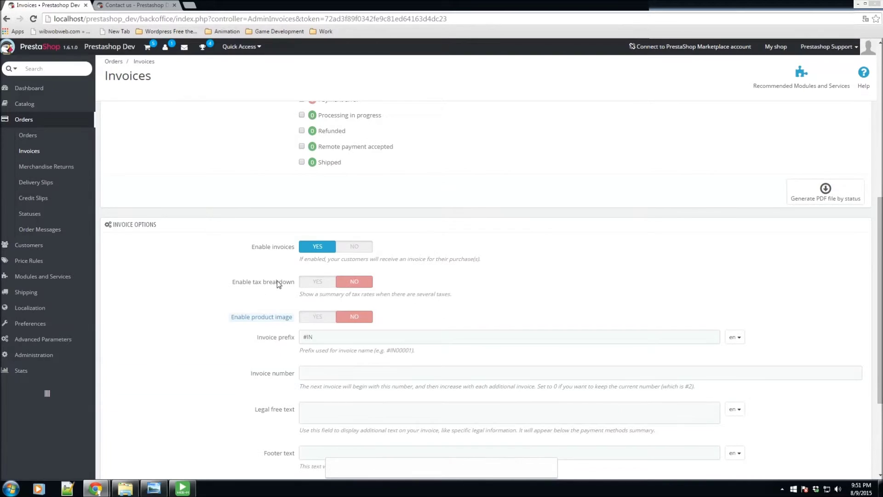
scroll(225, 284, down, 1)
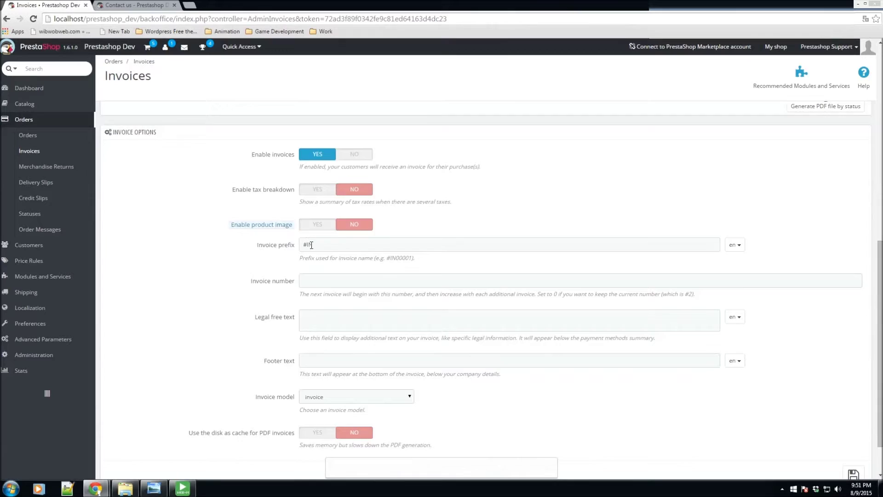
scroll(310, 241, down, 2)
mouse_move(244, 173)
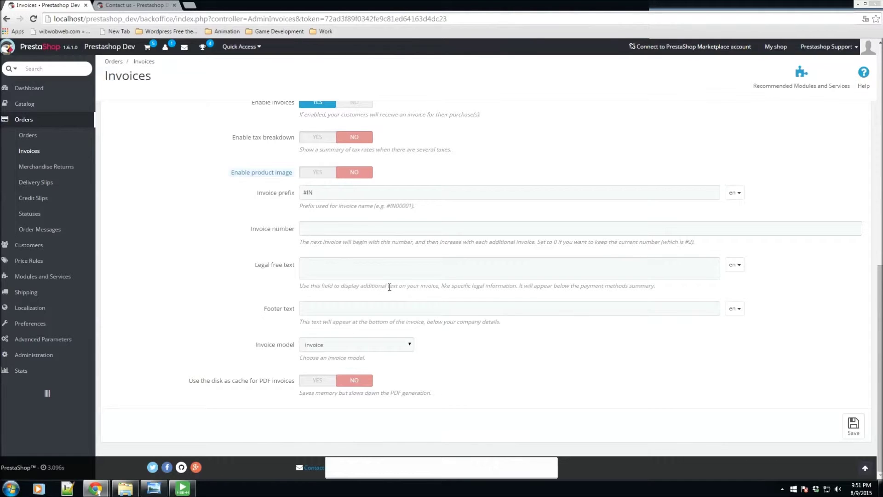
click(864, 72)
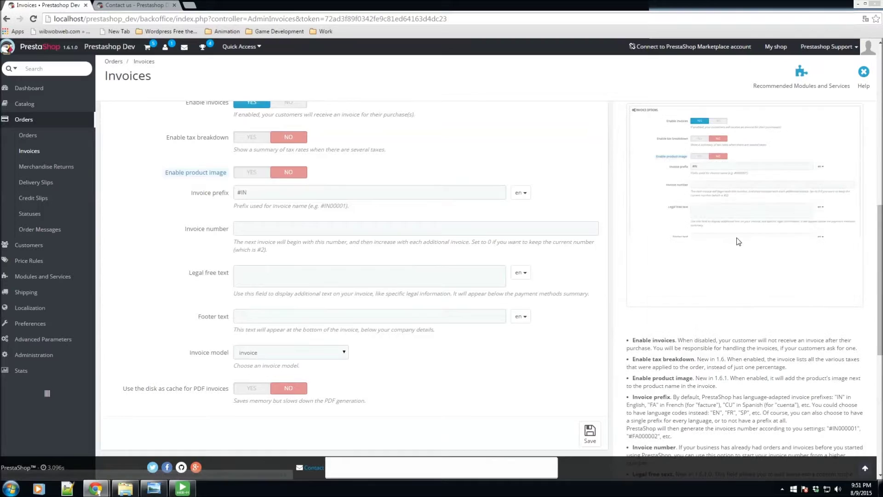
scroll(719, 266, down, 8)
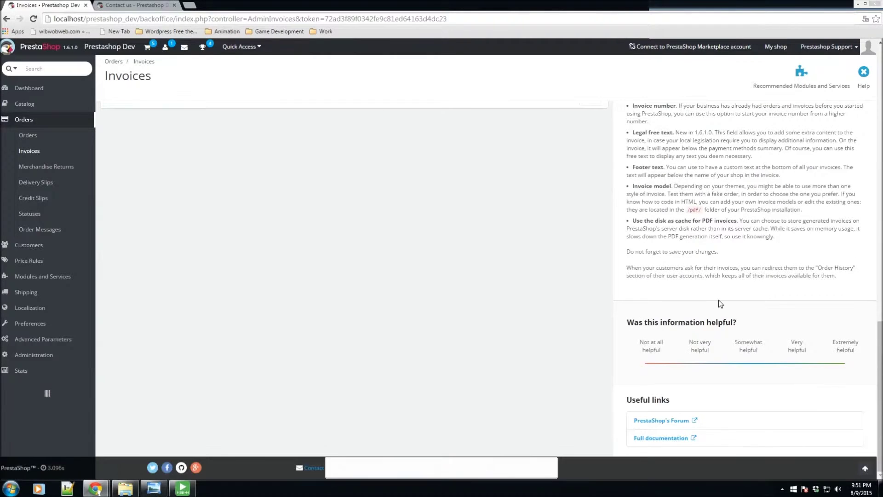
scroll(720, 304, up, 3)
drag(752, 294, 672, 276)
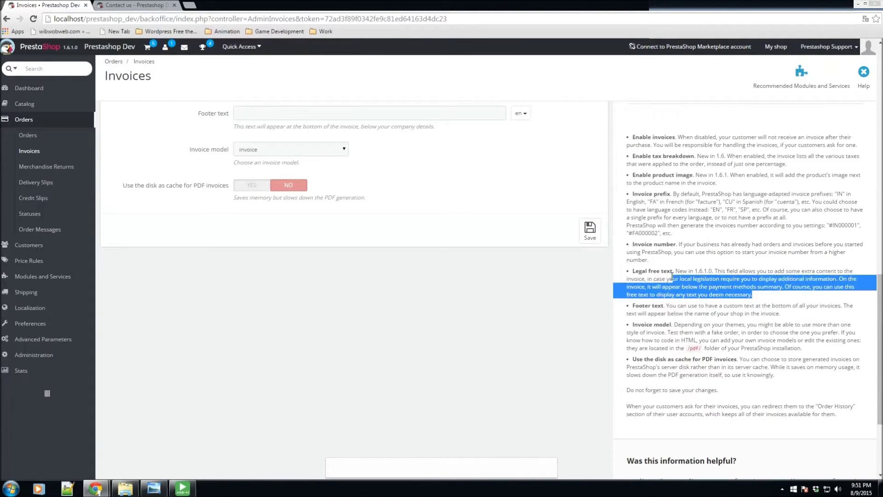
scroll(831, 152, up, 5)
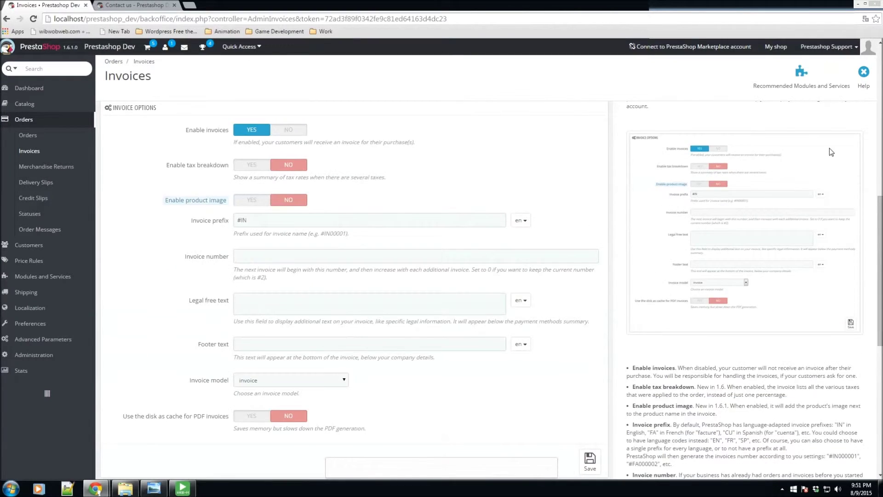
click(865, 73)
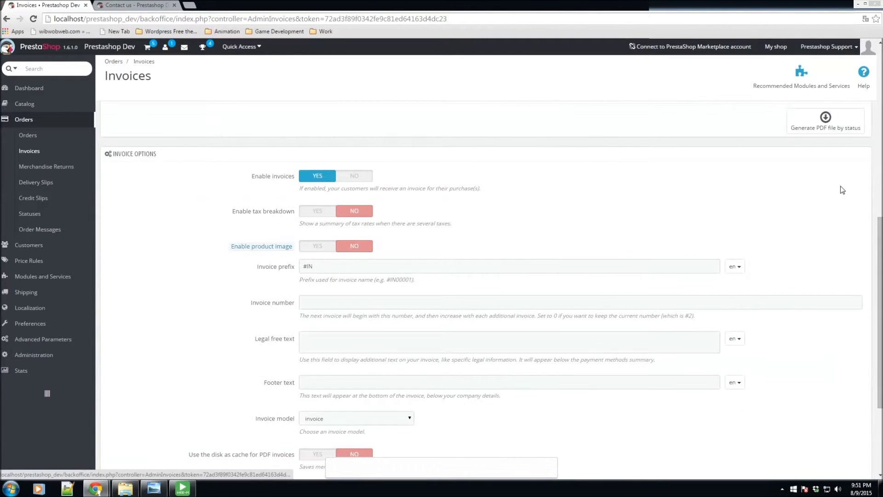
click(864, 73)
click(864, 73)
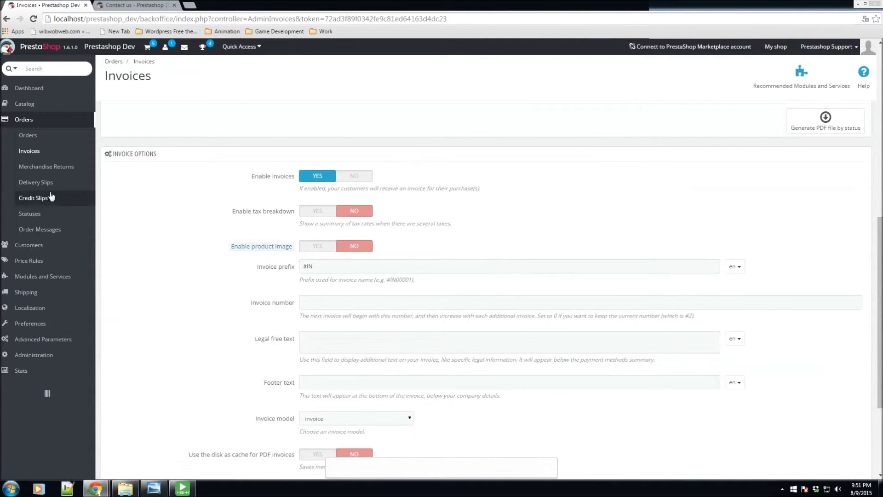
- Open Merchandise Returns and inspect the Time limit of validity and #RE returns prefix
click(48, 166)
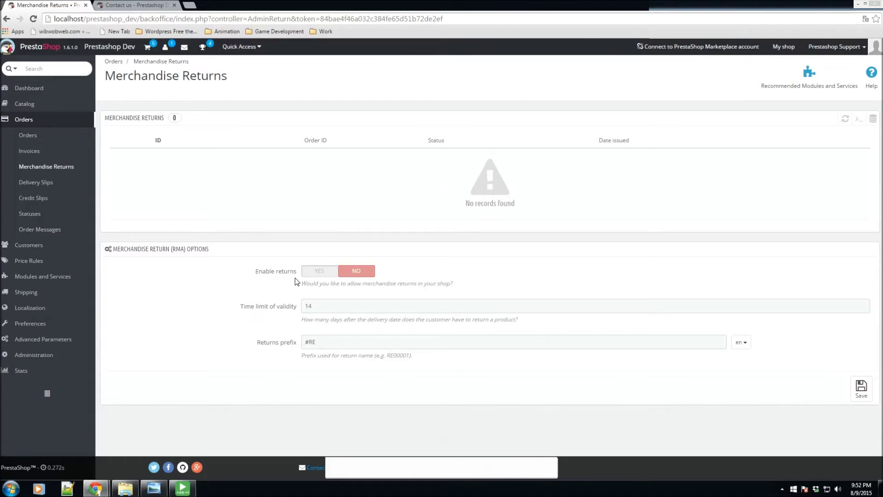
click(321, 305)
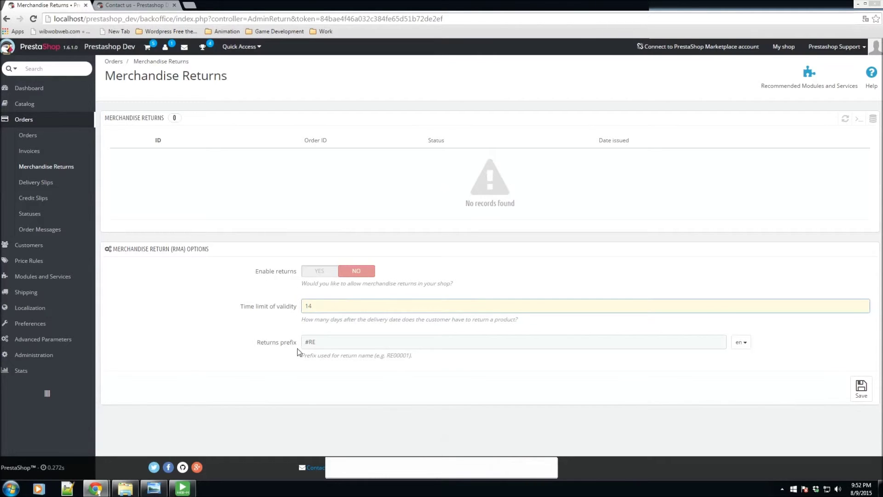
drag(257, 343, 300, 346)
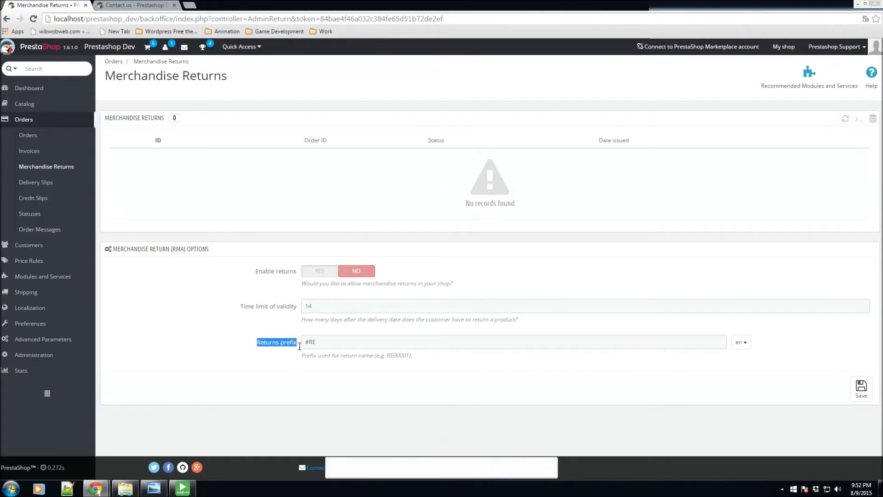
click(335, 343)
drag(345, 341, 296, 341)
click(449, 342)
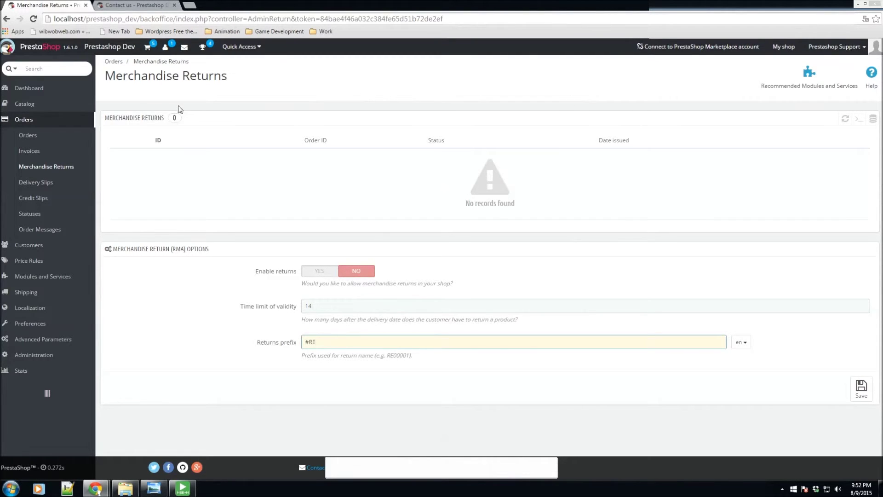
- Review the empty returns list, then move on to the Delivery Slips page
drag(158, 117, 291, 128)
click(408, 215)
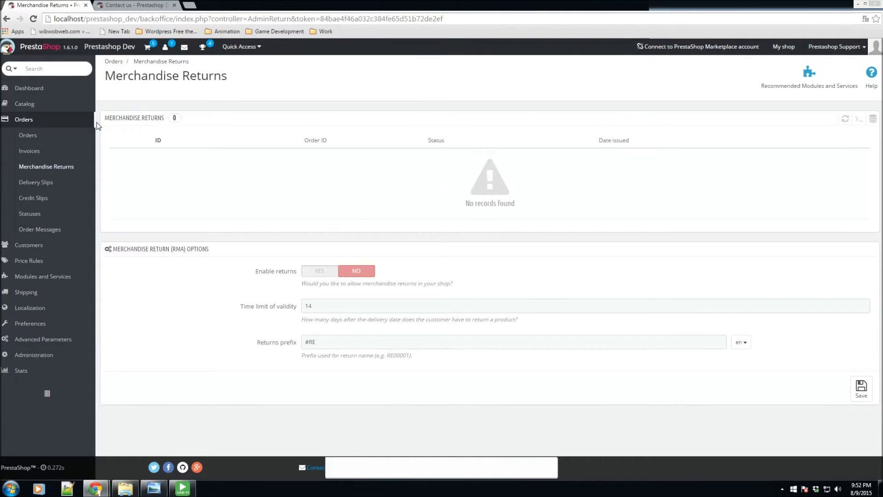
click(31, 189)
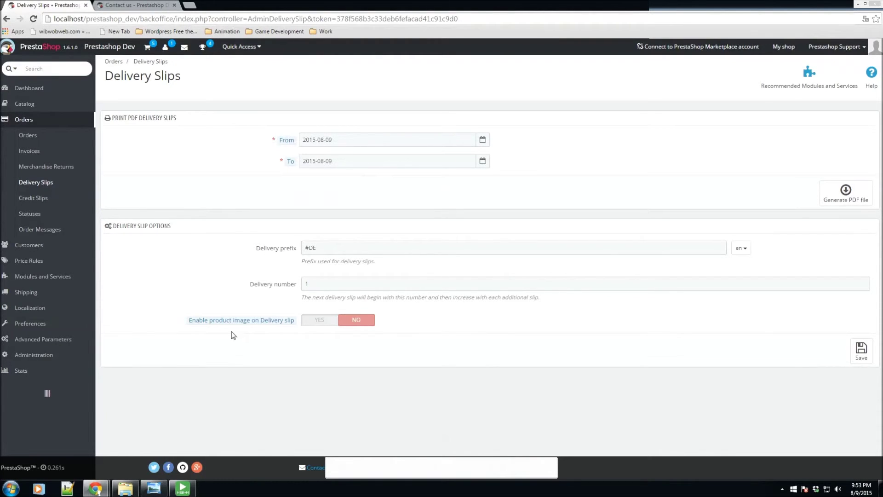
- Read the Enable product image tooltip in the Delivery Slips options
mouse_move(205, 325)
- Open the empty Credit Slips page, then continue to the order Statuses page
click(29, 199)
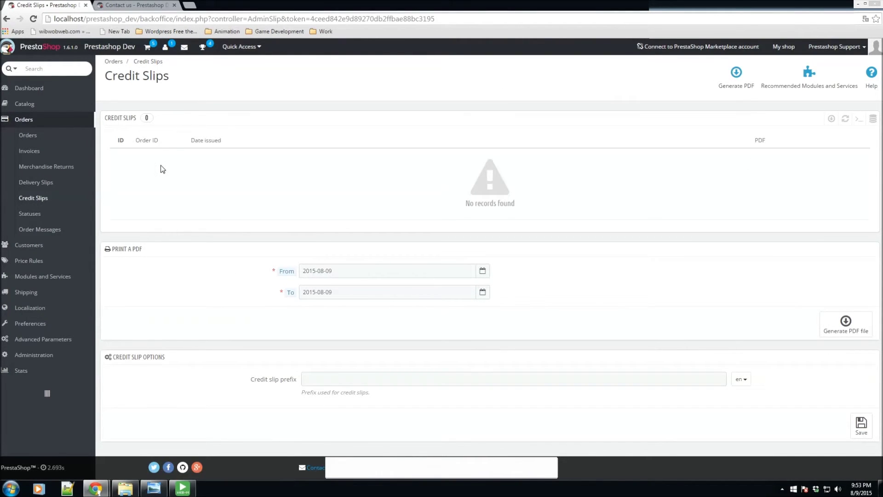
click(22, 213)
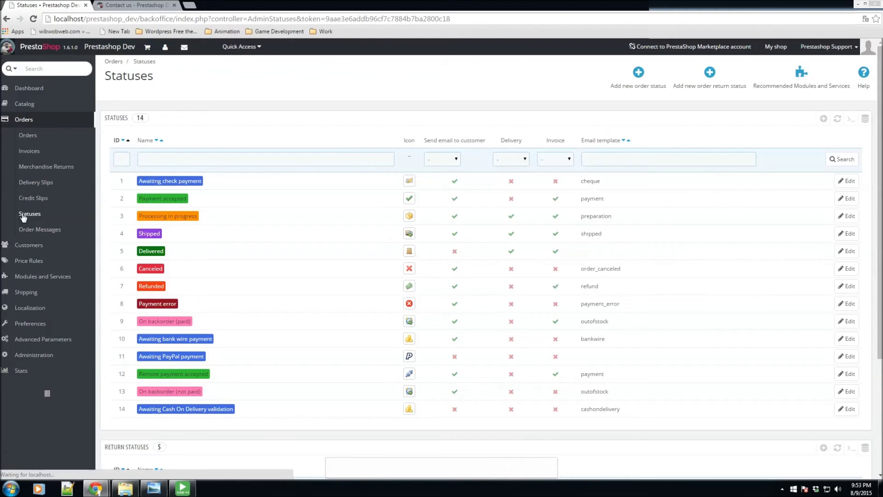
- Scroll through the 14 order statuses and 5 return statuses, then open Order Messages
scroll(276, 226, down, 5)
scroll(308, 246, up, 5)
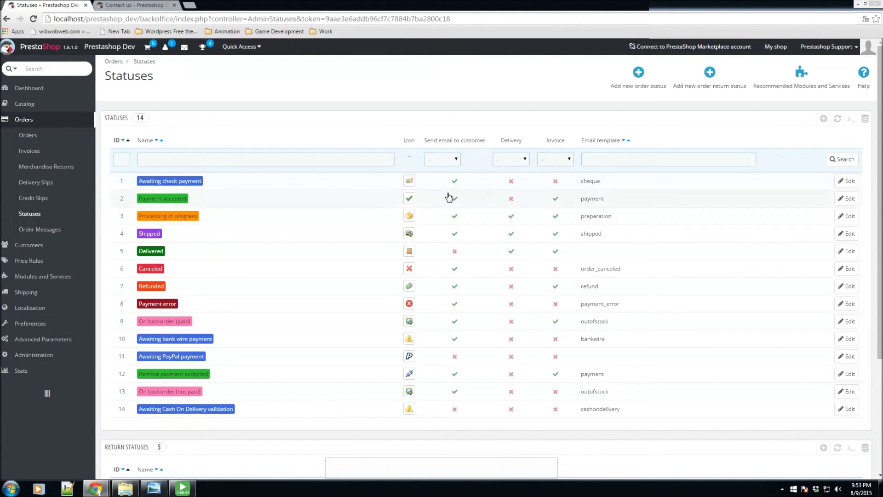
scroll(594, 249, down, 3)
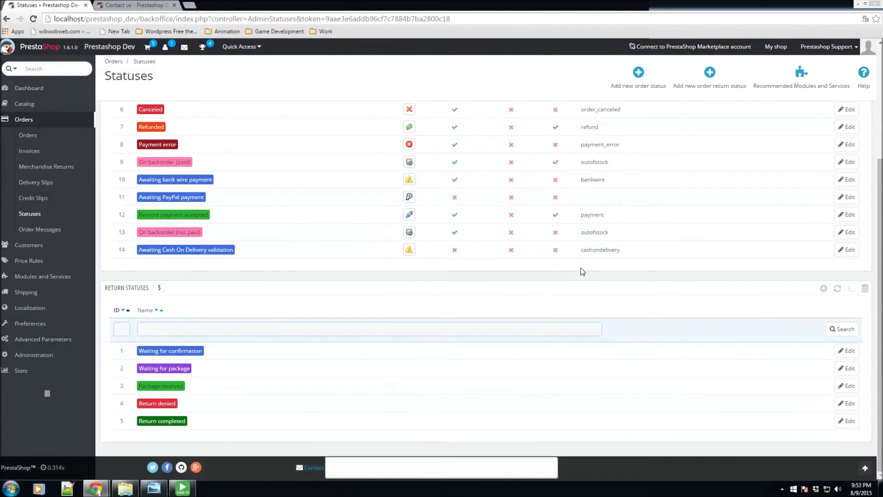
scroll(583, 270, up, 3)
scroll(829, 239, down, 3)
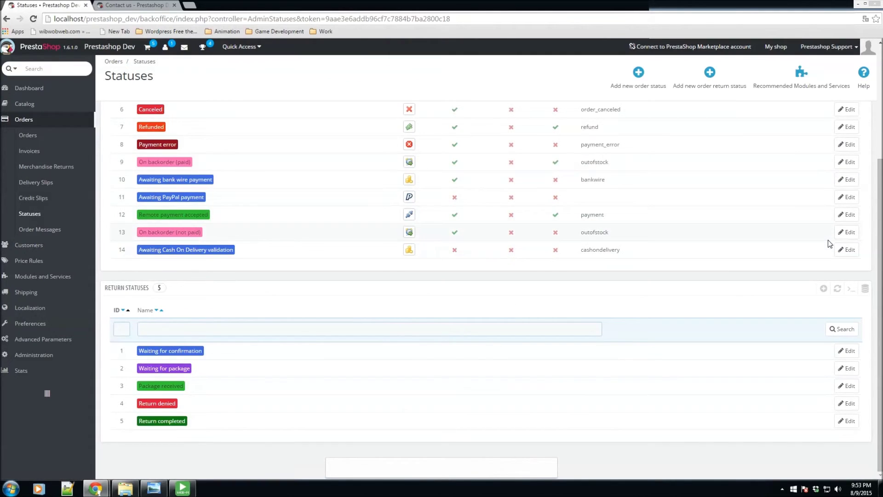
scroll(828, 239, up, 3)
scroll(825, 242, down, 3)
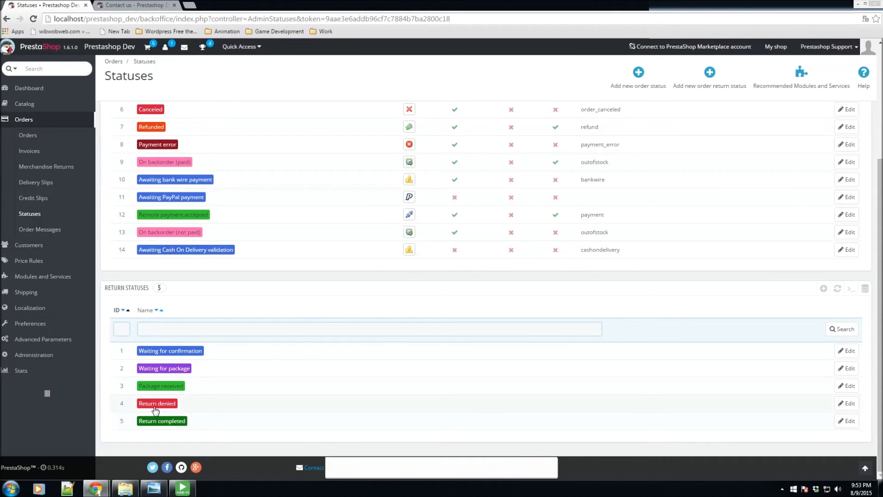
click(30, 230)
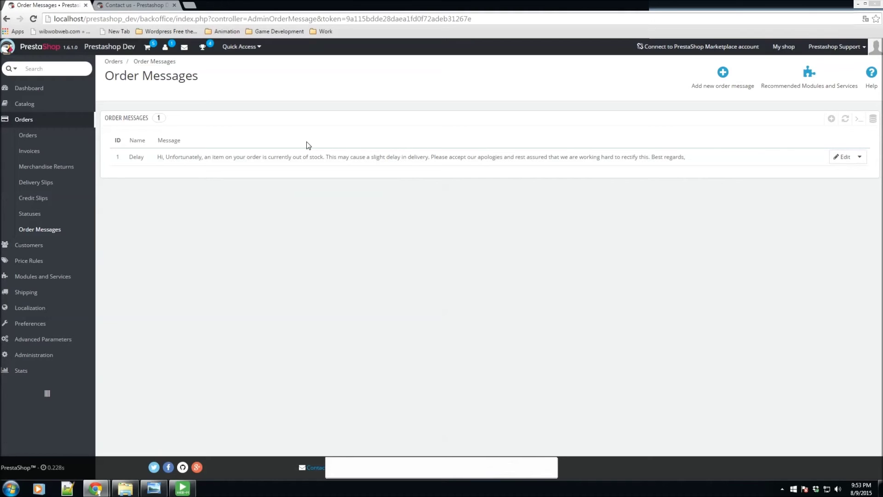
- Open the Delay order message with its out-of-stock apology text, then return to the Orders list
click(843, 158)
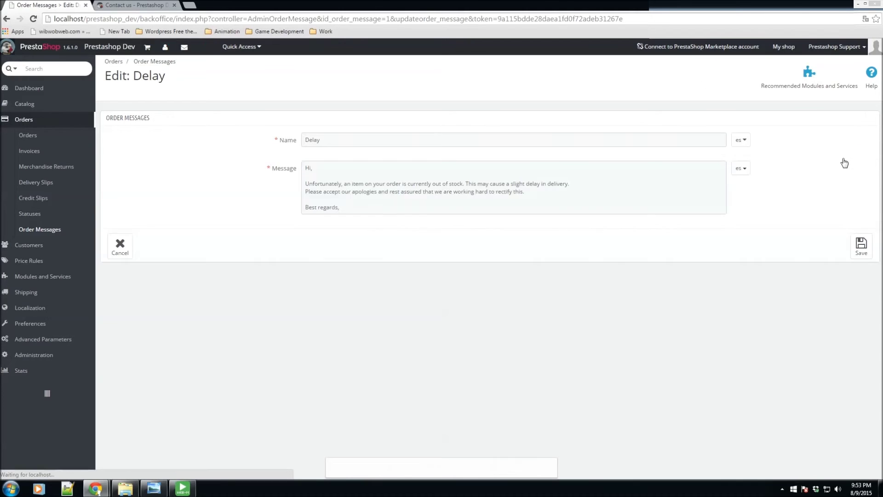
click(382, 206)
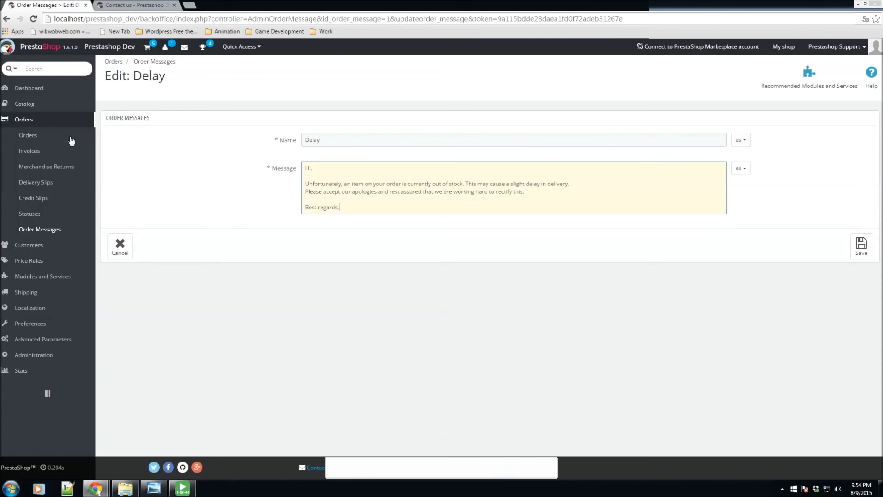
click(33, 122)
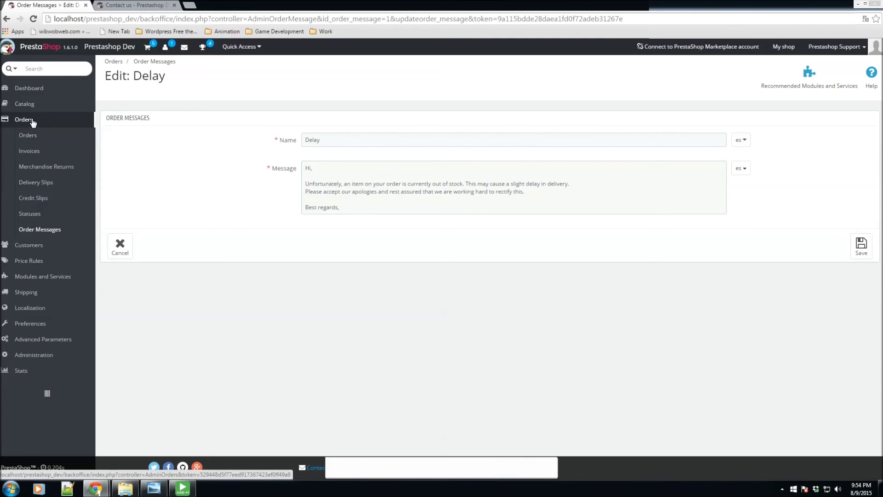